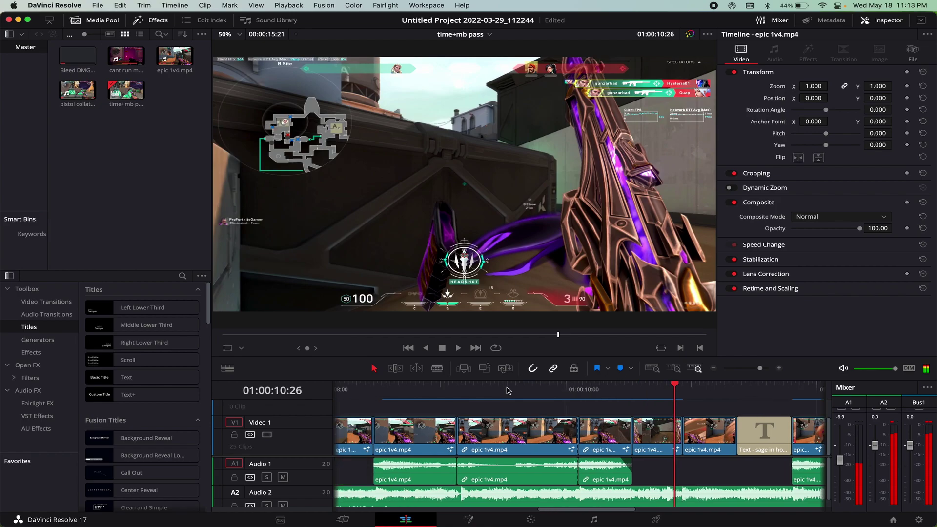
Jump to the epic 1v4 section and park the playhead at 01:00:10:28
left_click(505, 389)
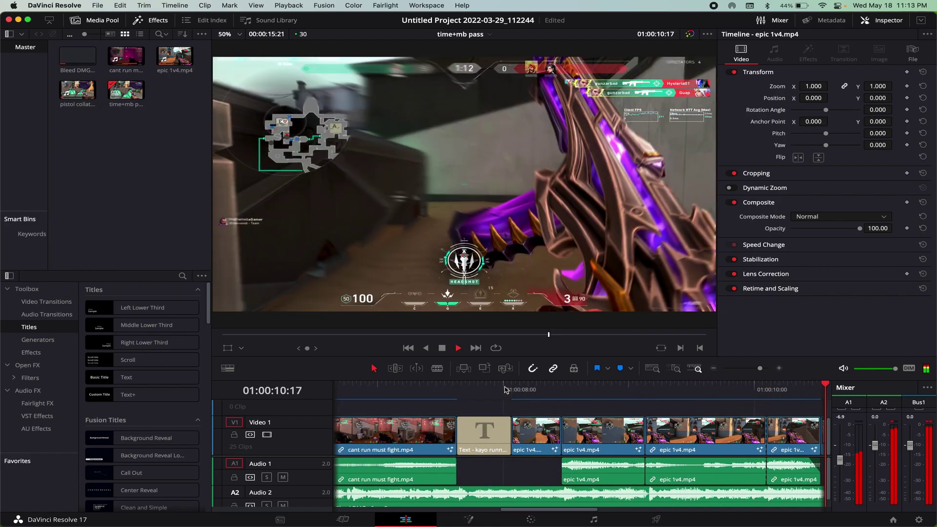
key("space")
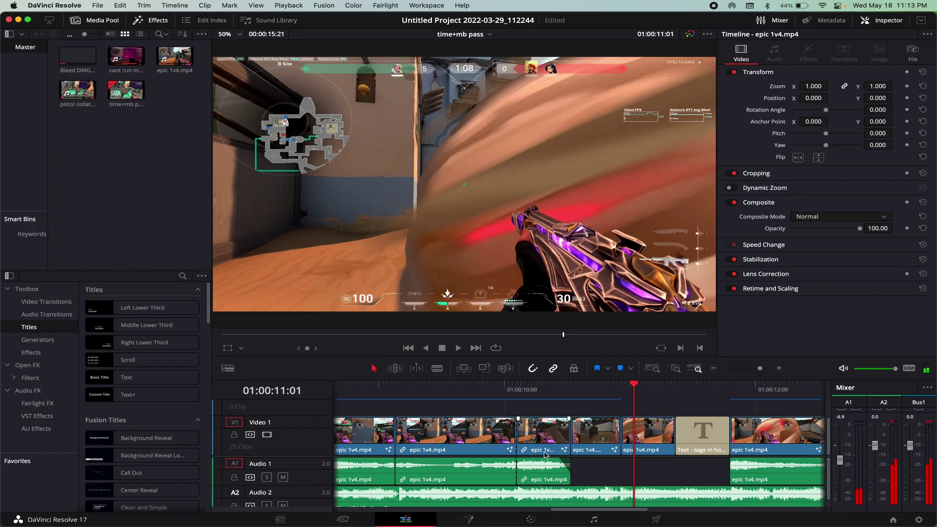
left_click(622, 392)
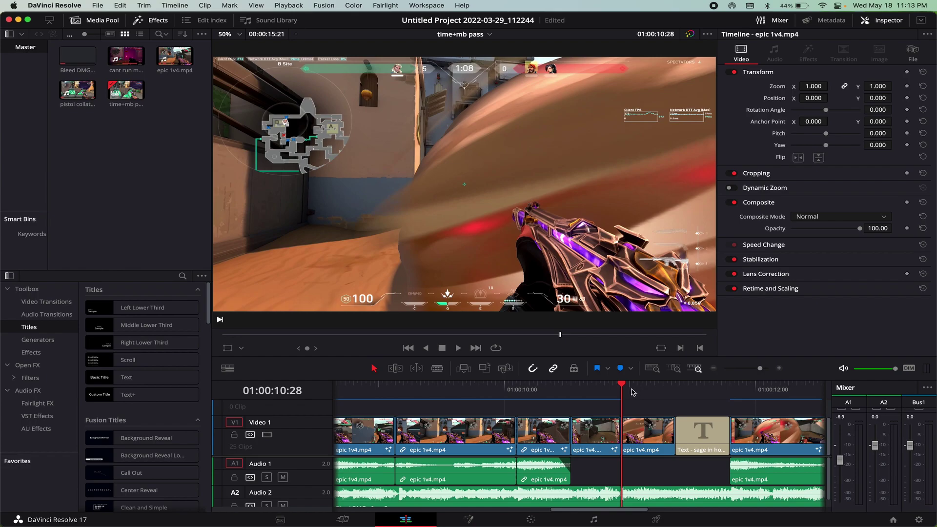
Select the epic 1v4.mp4 clip before the 'sage in hookah' title and preview it up to the title
left_click(633, 429)
key("space")
key("space")
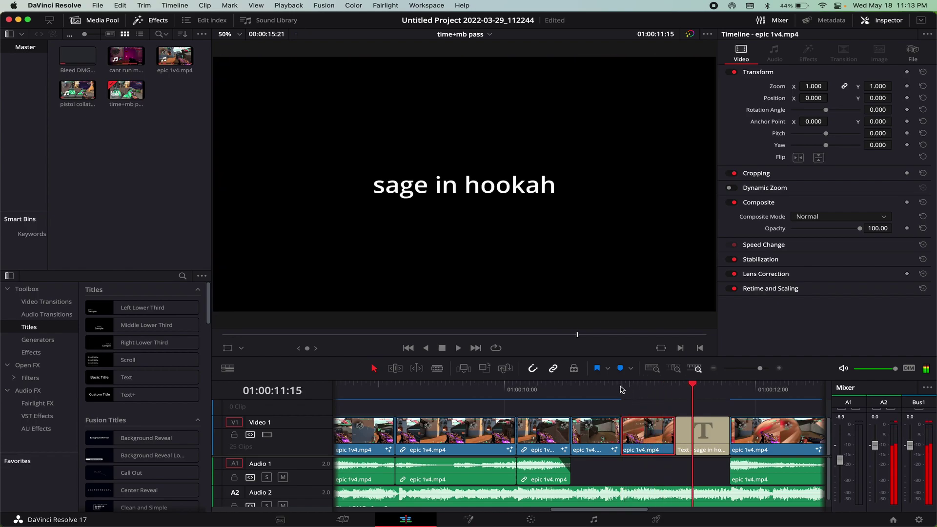
left_click(630, 391)
key("space")
key("space")
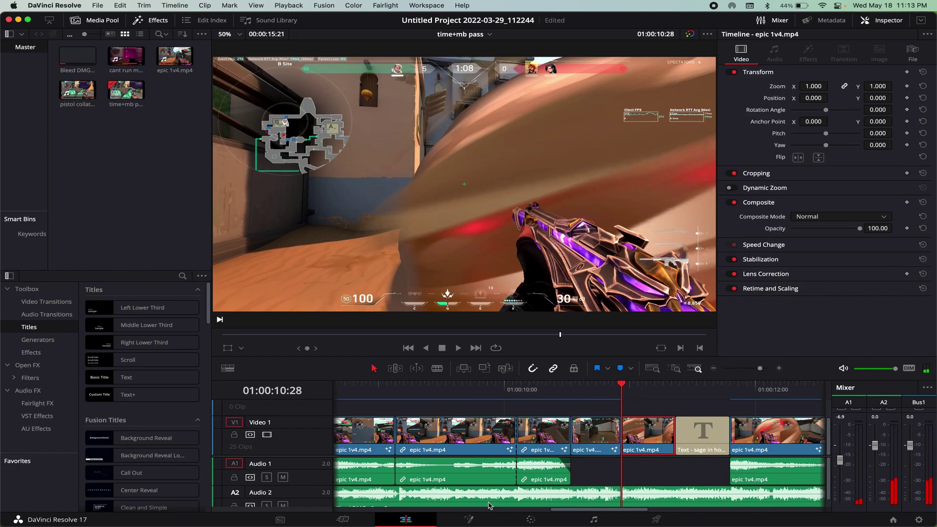
Open the clip in Fusion and add a Time Stretcher node to the graph
left_click(470, 520)
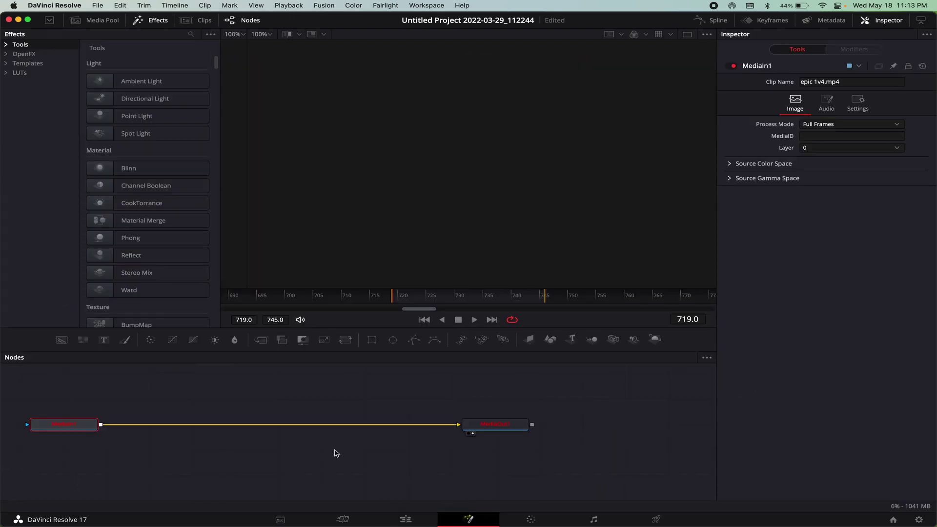
key("shift+space")
type("tim")
left_click(451, 192)
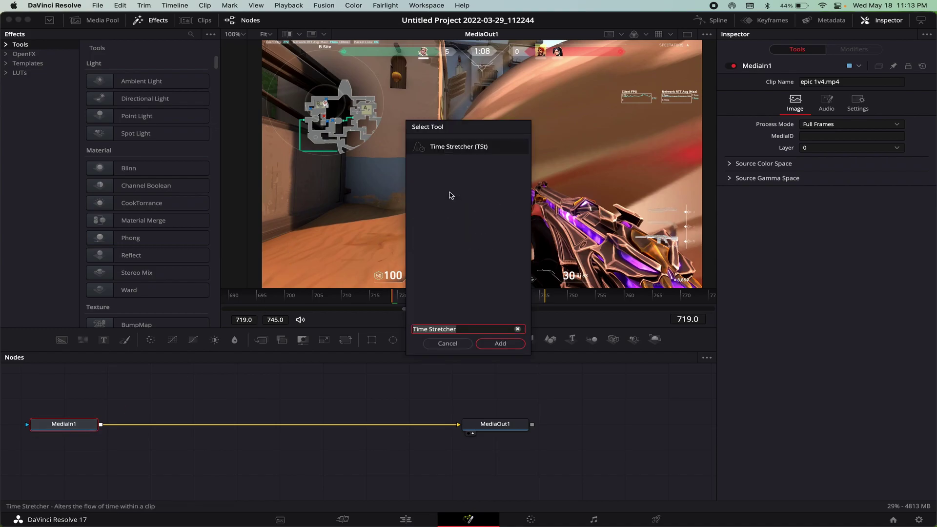
key("Return")
Show MediaIn1 in the left viewer with input and output views split evenly
left_click_drag(50, 429, 118, 429)
key("1")
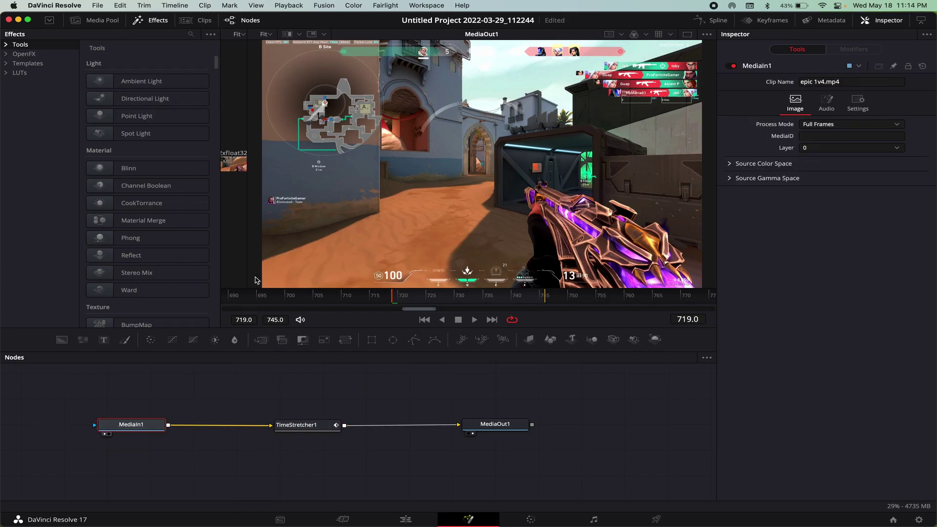
left_click_drag(248, 233, 468, 205)
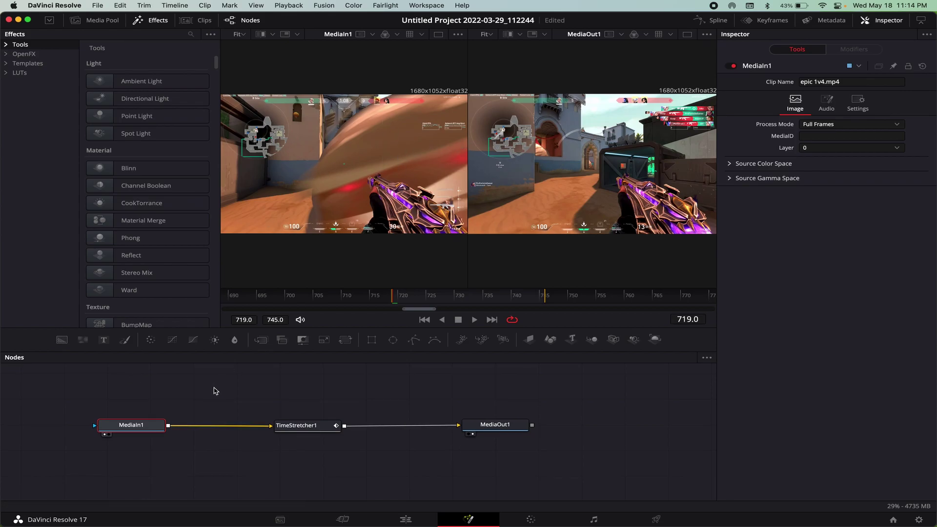
Keyframe TimeStretcher1's Source Time at 720.0 on frame 719
left_click(318, 426)
mouse_move(830, 106)
left_mouse_down()
mouse_move(803, 110)
mouse_move(877, 105)
mouse_move(837, 108)
left_mouse_up()
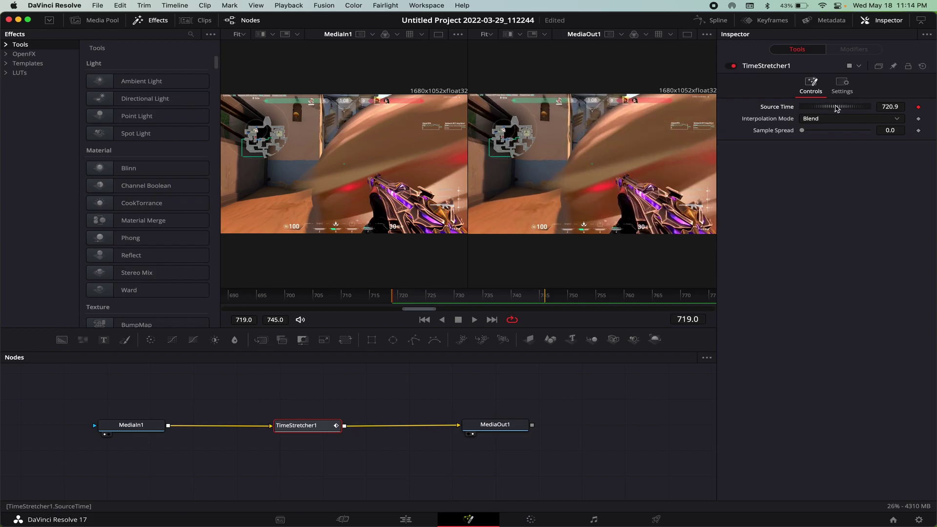
left_click(898, 106)
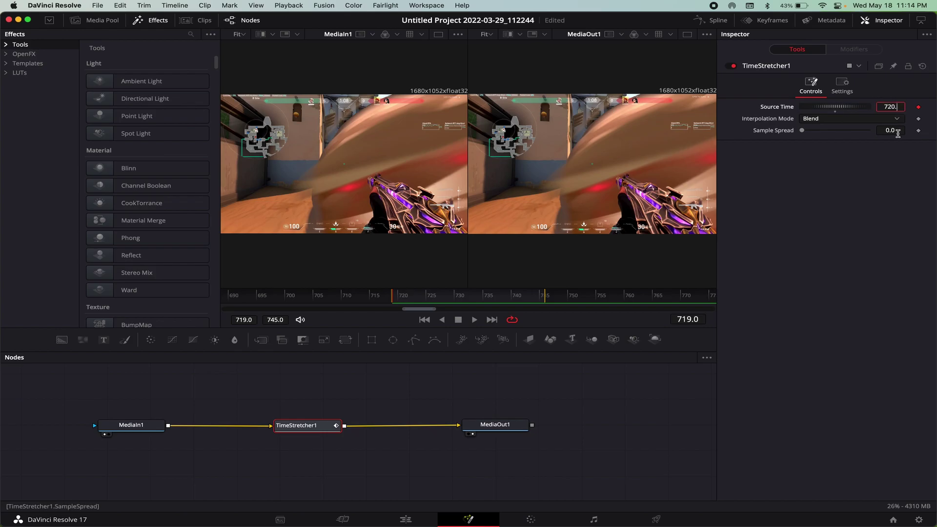
type("0")
key("Return")
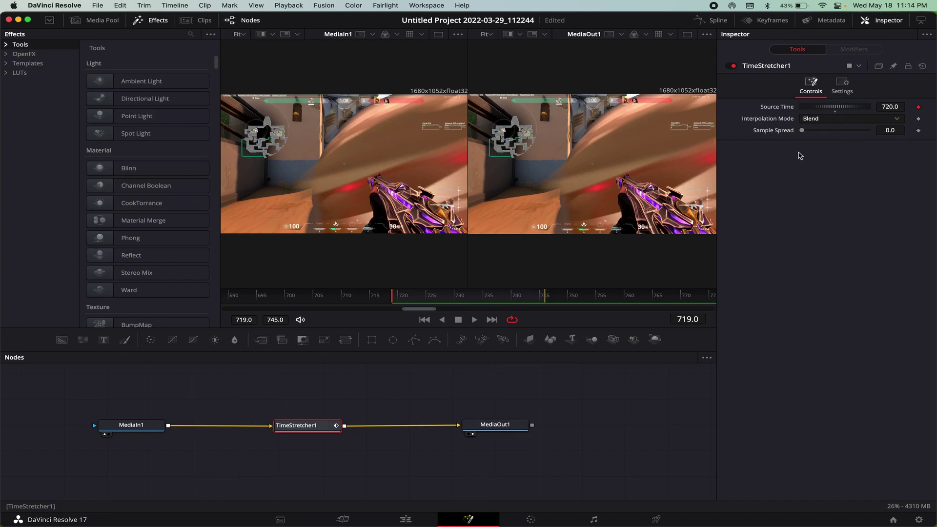
At last frame 745, widen the output view and keyframe Source Time at 767.0
left_click(492, 320)
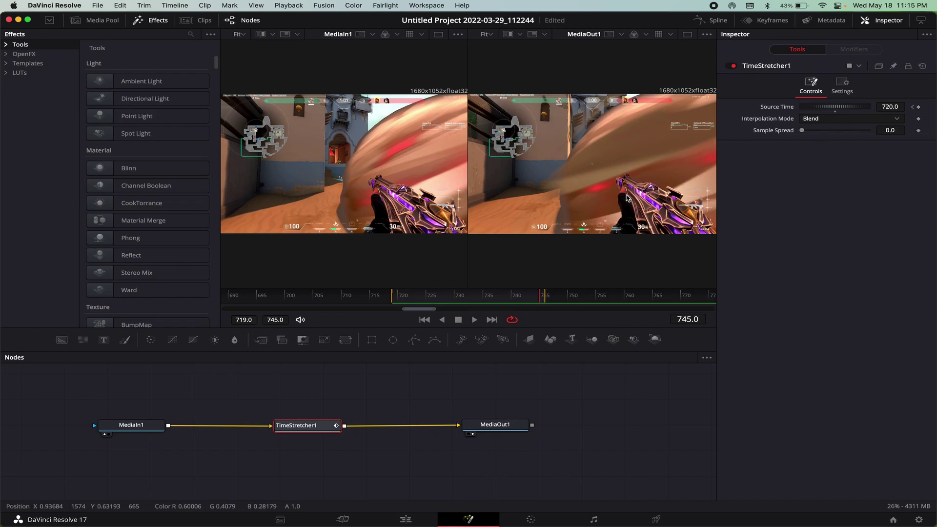
left_click_drag(467, 210, 264, 210)
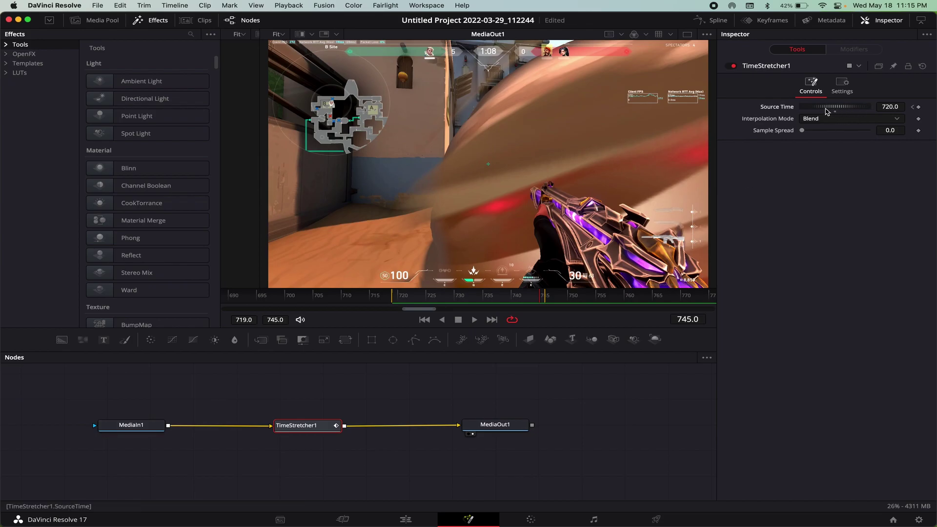
left_click_drag(826, 111, 862, 106)
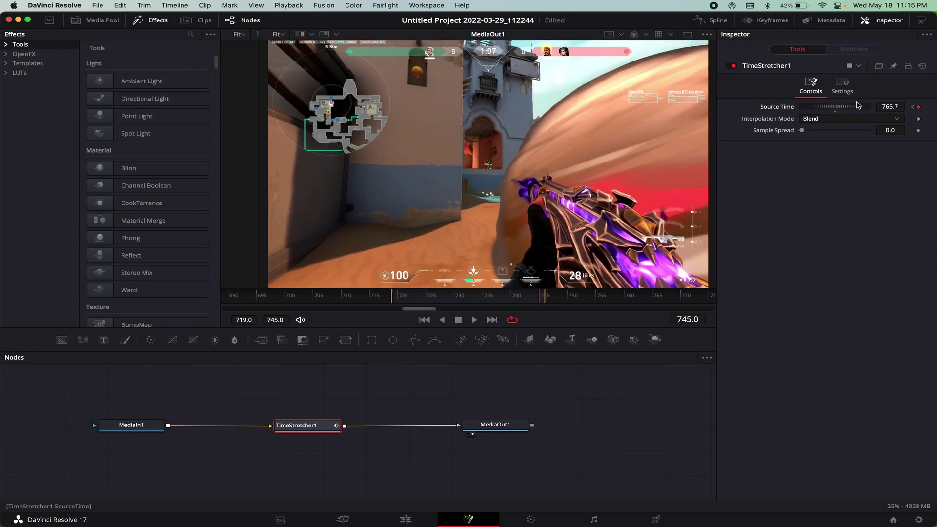
mouse_move(862, 105)
left_mouse_down()
mouse_move(835, 107)
mouse_move(861, 106)
left_mouse_up()
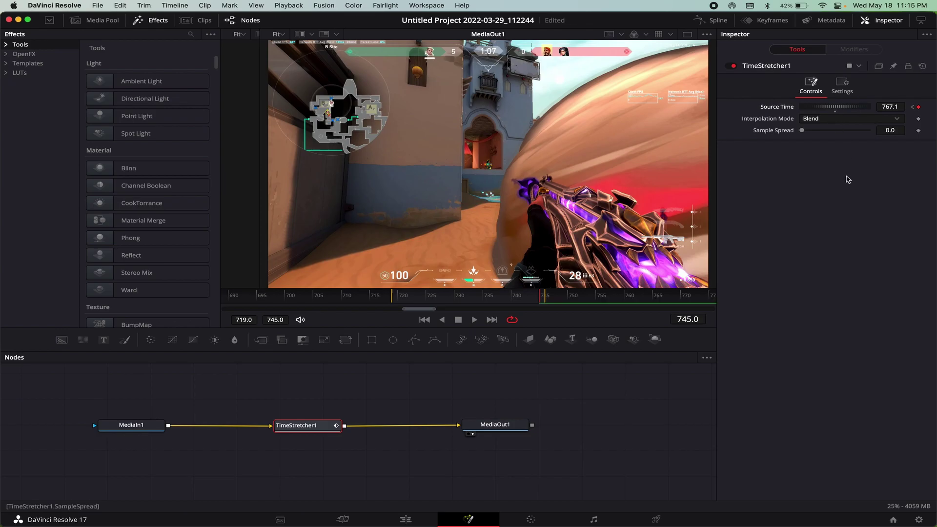
left_click(898, 107)
type("767")
key("Return")
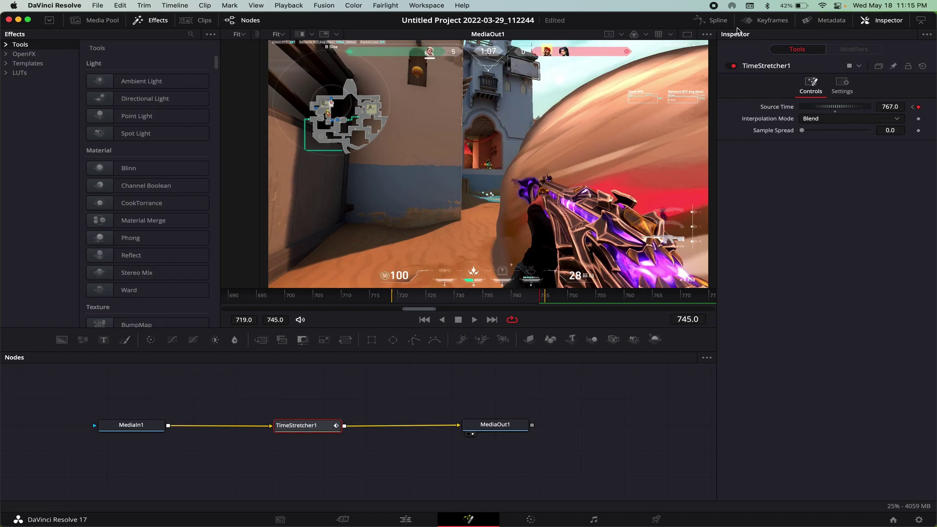
Show the Source Time curve in the spline editor, fit it to view, and select it at frame 733
left_click(713, 22)
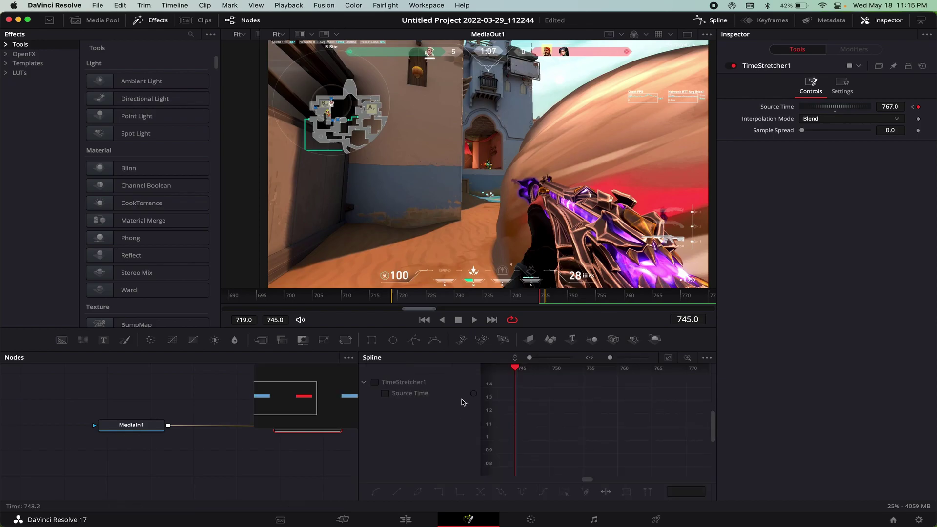
left_click(386, 394)
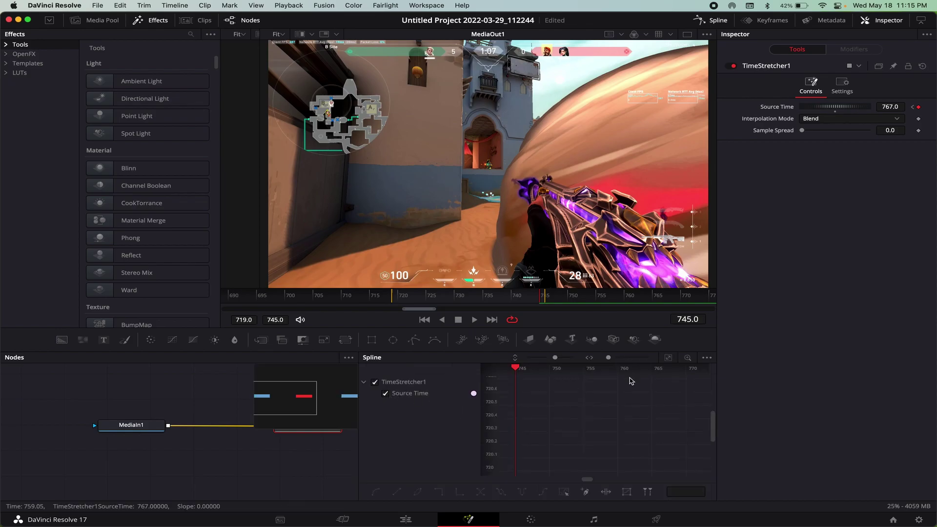
left_click(669, 361)
left_click(632, 414)
left_click(621, 419)
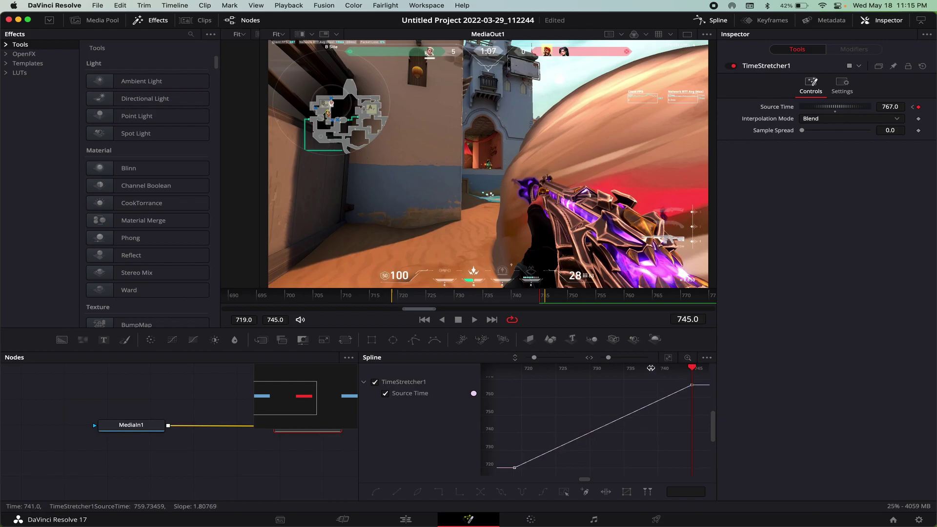
left_click_drag(693, 370, 610, 371)
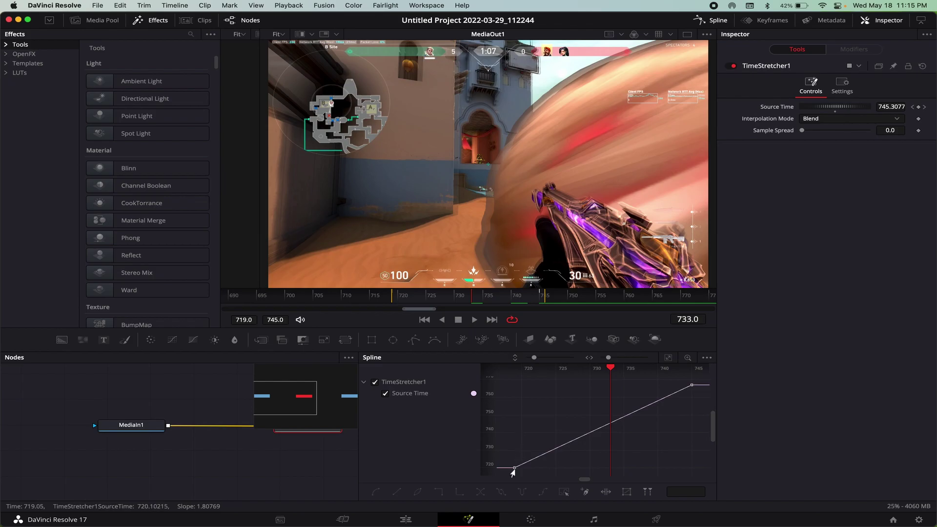
left_click(531, 464)
Add a raised control point at frame 733 to steepen the ramp, then loop playback from frame 720
left_click(589, 433)
left_click_drag(589, 434, 601, 370)
left_click(521, 370)
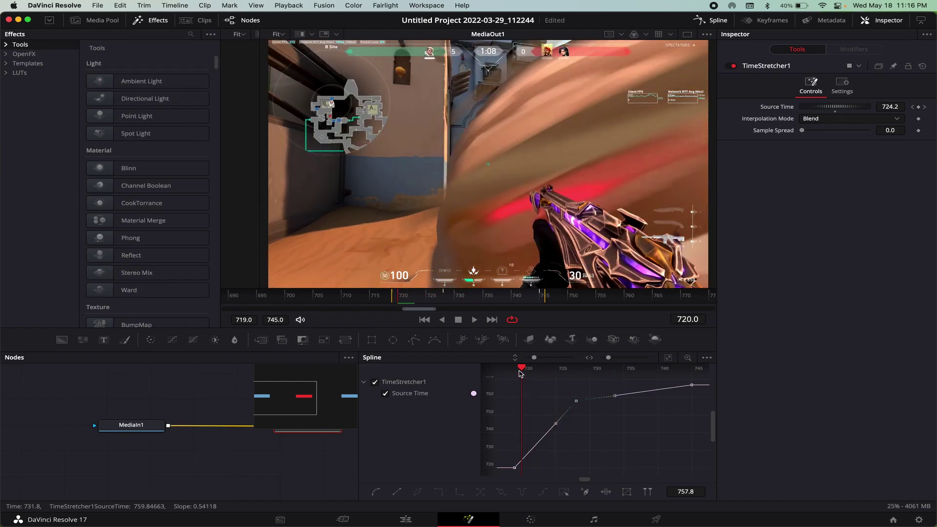
key("space")
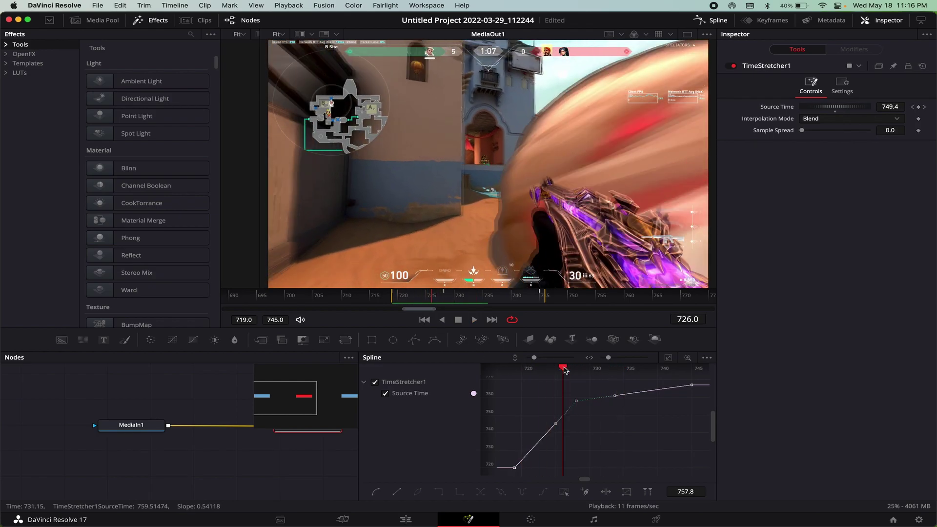
left_click(441, 319)
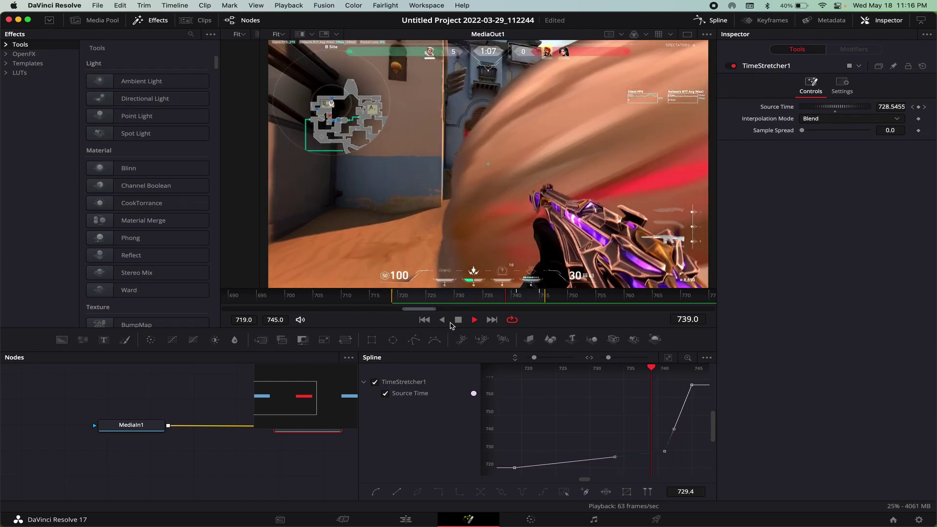
Raise the middle keyframe to about 745 and ease the Bezier handles around it and the first key
left_click(436, 321)
left_click_drag(615, 457, 611, 427)
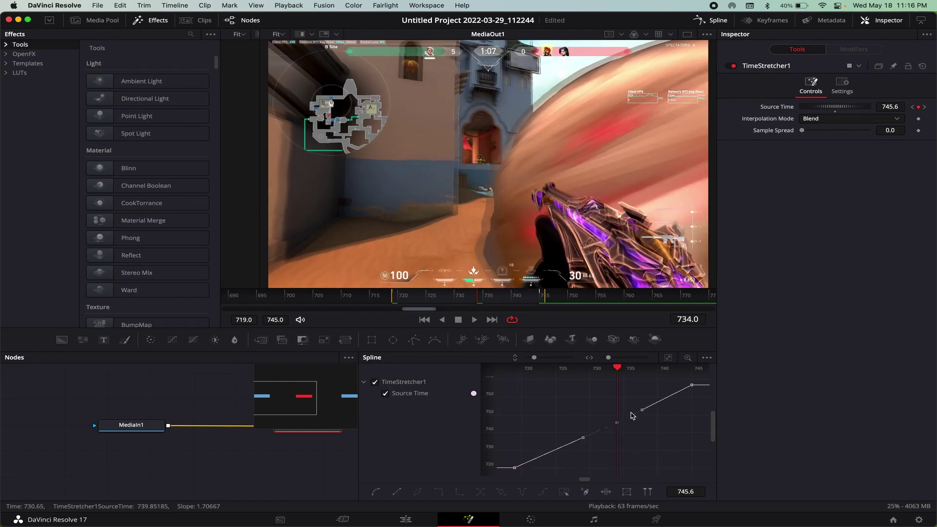
left_click_drag(581, 440, 524, 435)
left_click(515, 468)
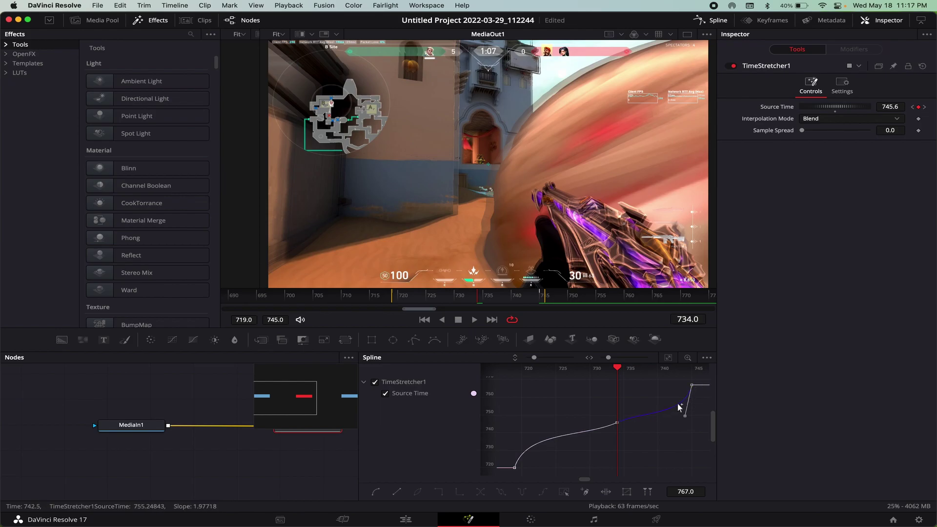
left_click(617, 423)
mouse_move(640, 413)
left_mouse_down()
mouse_move(641, 424)
mouse_move(653, 423)
left_mouse_up()
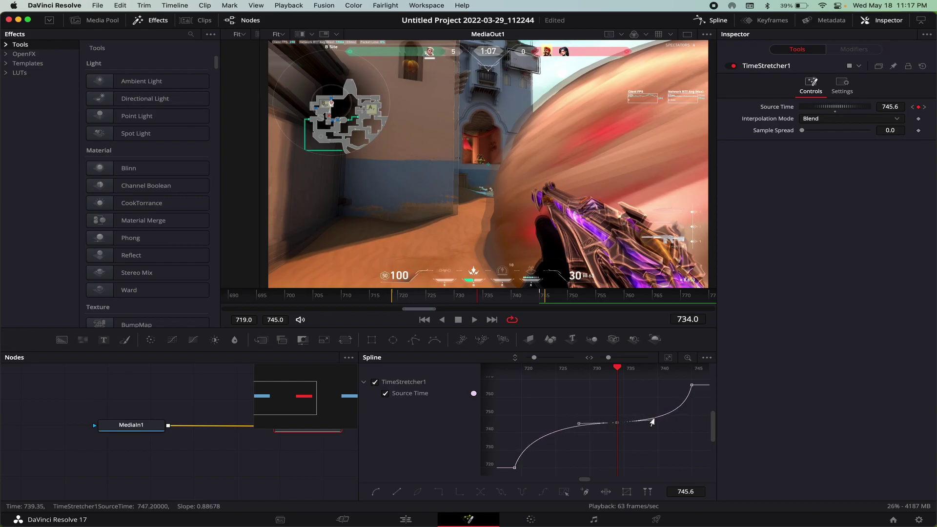
left_click(515, 468)
left_click_drag(525, 431, 531, 434)
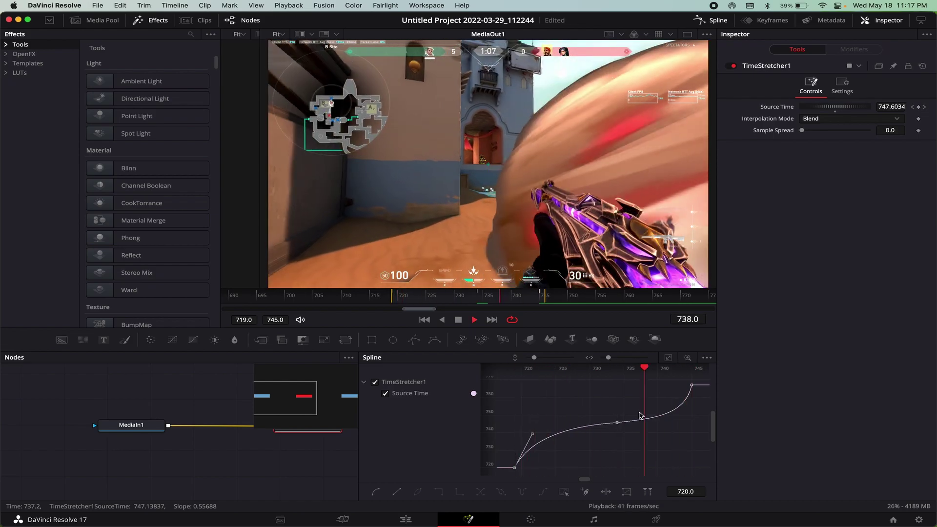
left_click_drag(532, 434, 527, 431)
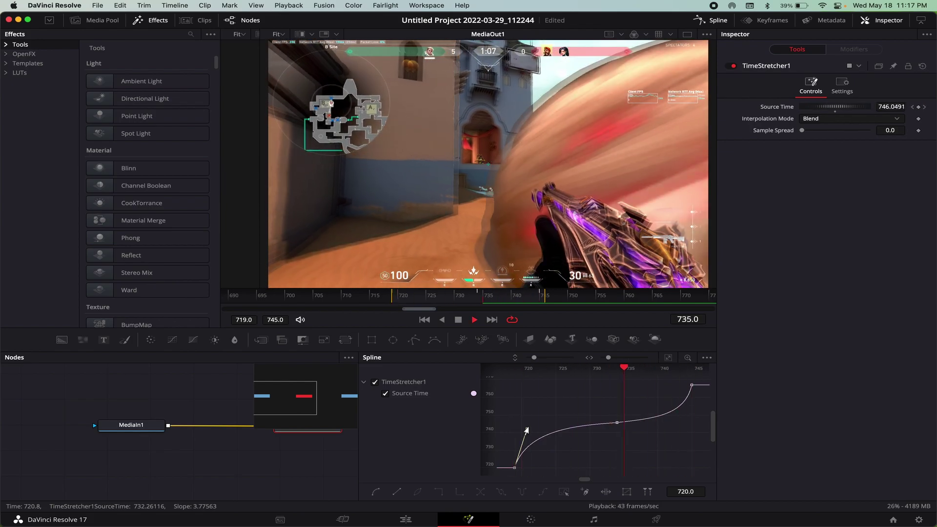
Make the curve rise steeply into the final 767 keyframe and replay the ramp
key("space")
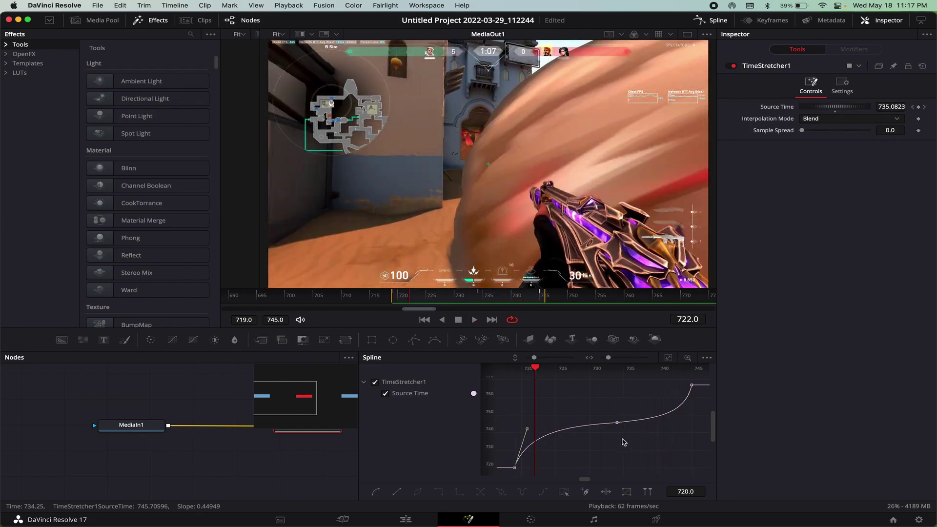
left_click(618, 423)
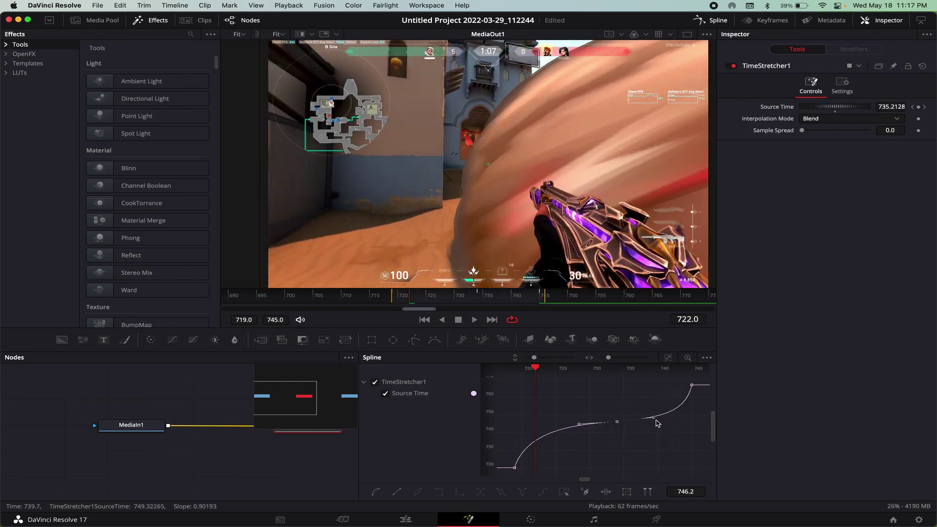
left_click(692, 385)
left_click_drag(680, 401, 688, 425)
key("space")
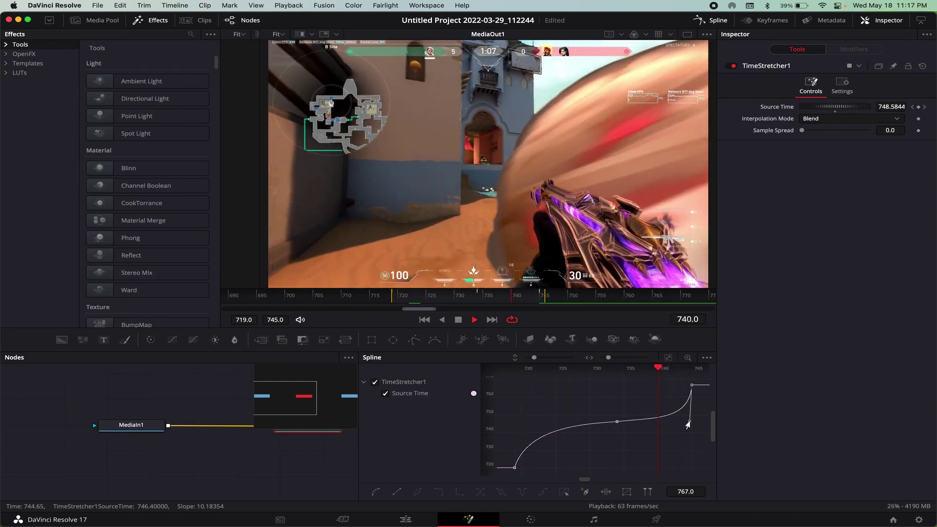
Add an Optical Flow node after MediaIn1, feeding TimeStretcher1
left_click(713, 20)
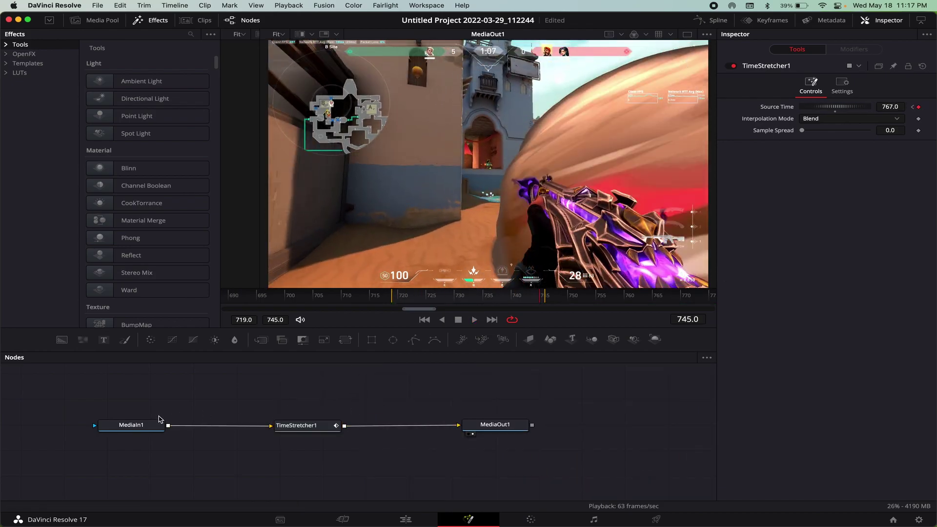
left_click(130, 425)
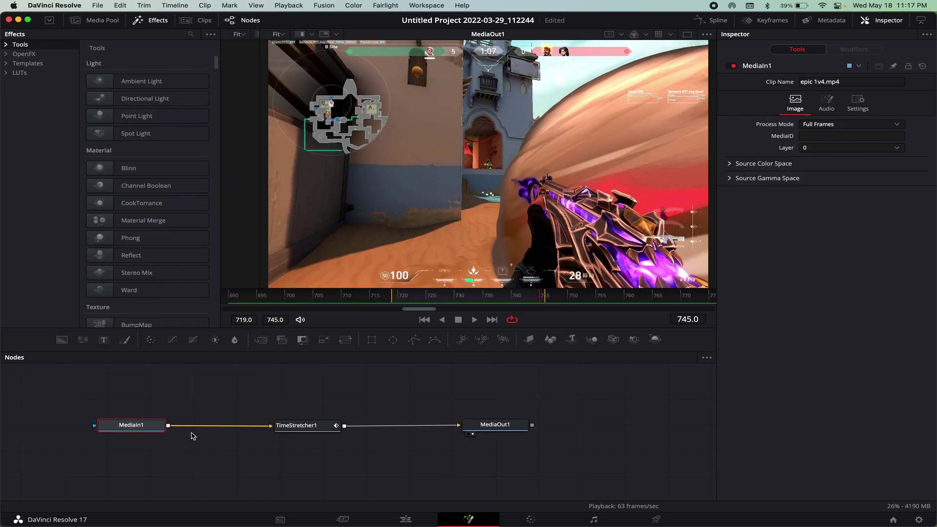
key("shift+space")
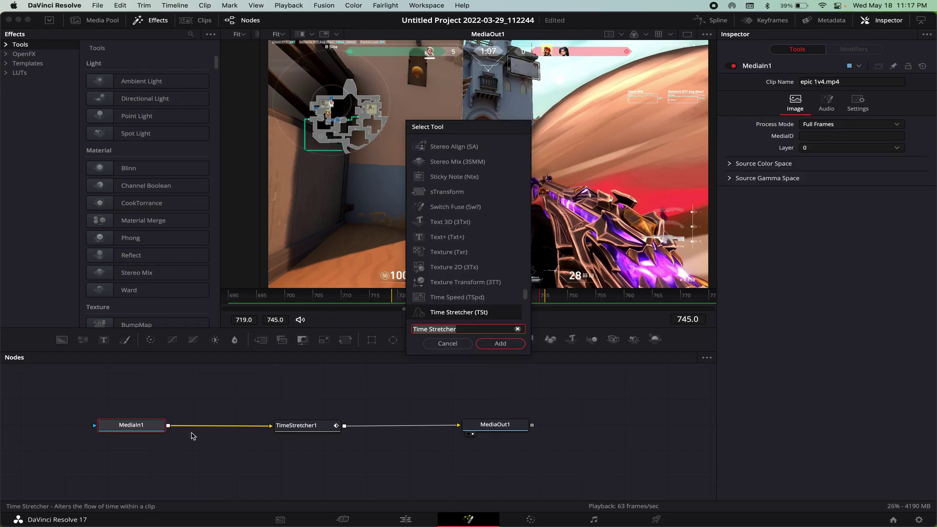
type("optical")
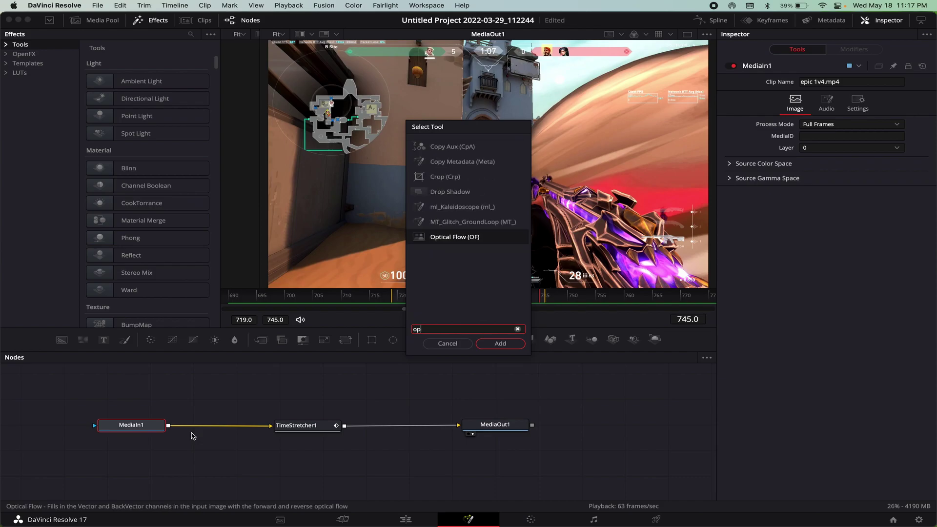
key("Return")
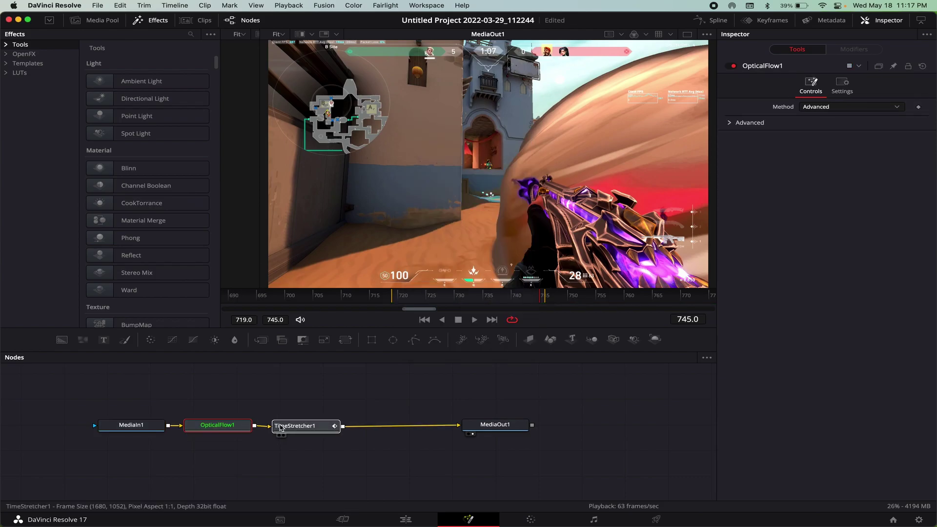
left_click_drag(308, 425, 301, 424)
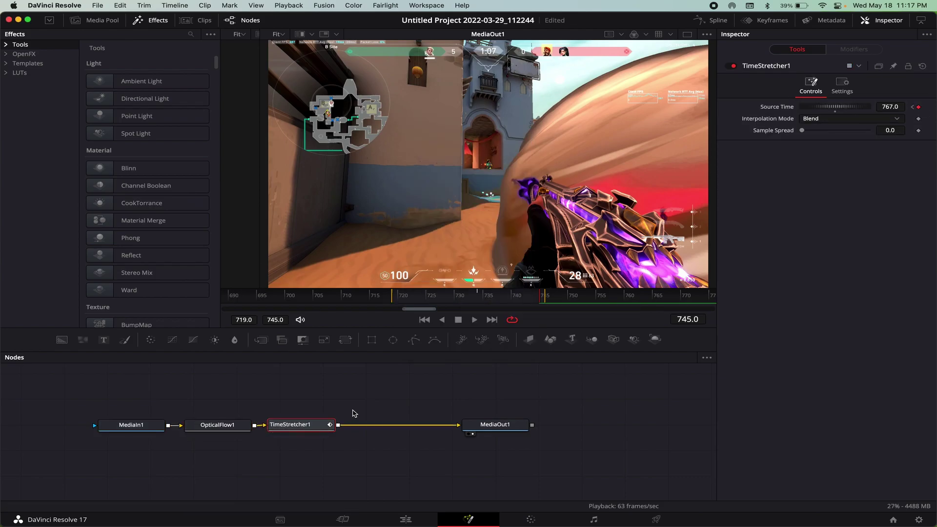
Give TimeStretcher1 Flow interpolation, Clamp Edges, Fastest On Top ordering and backward Prev/Next warping
left_click(843, 120)
left_click(827, 154)
left_click(808, 143)
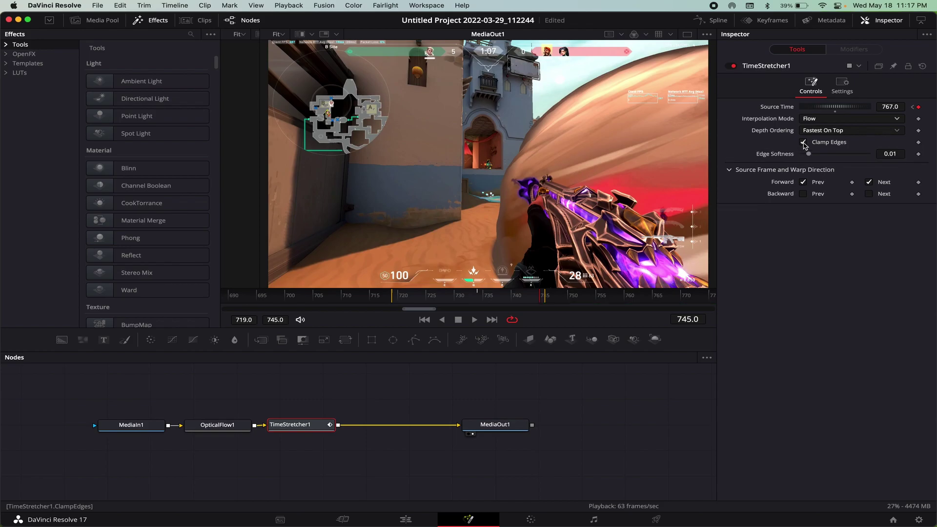
left_click(824, 131)
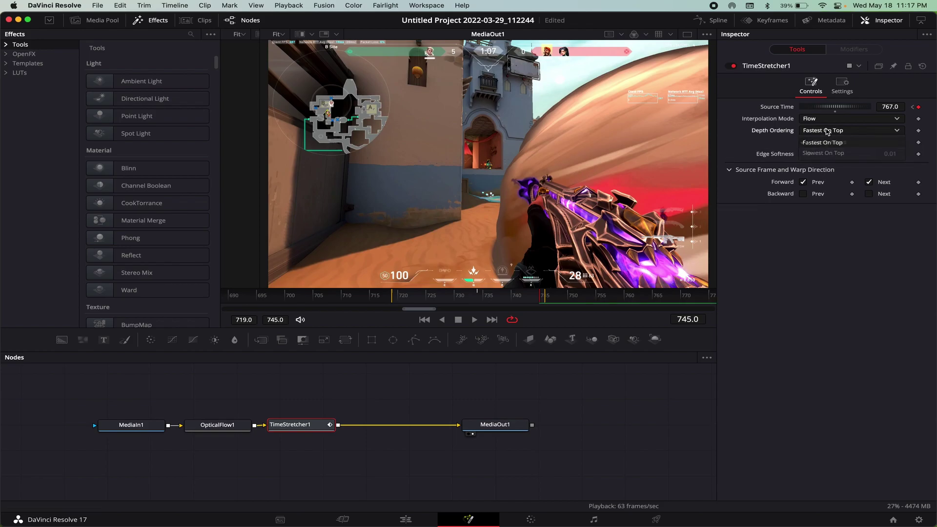
left_click(806, 197)
left_click(805, 195)
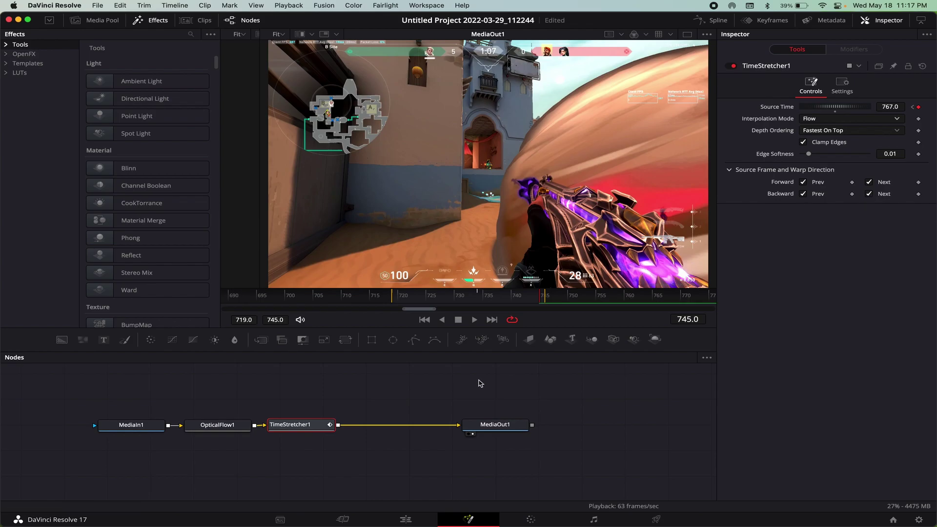
left_click(376, 406)
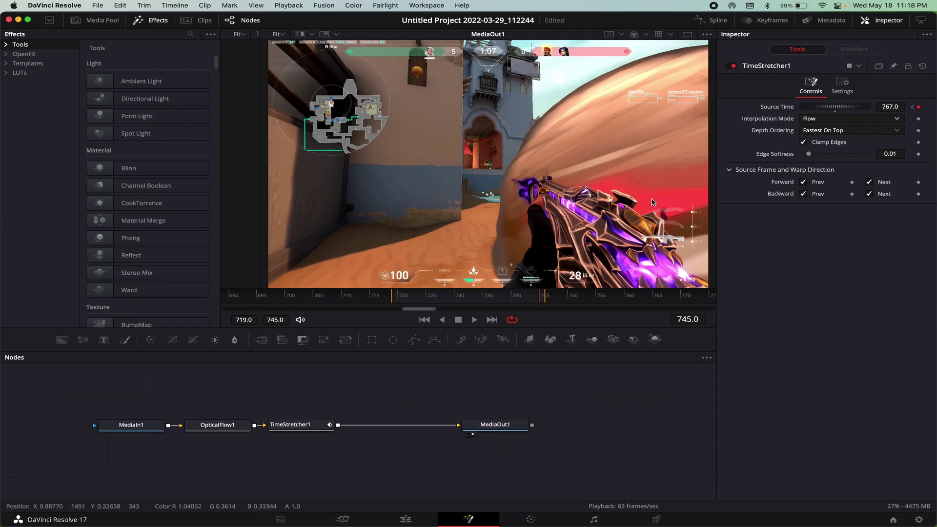
left_click(305, 432)
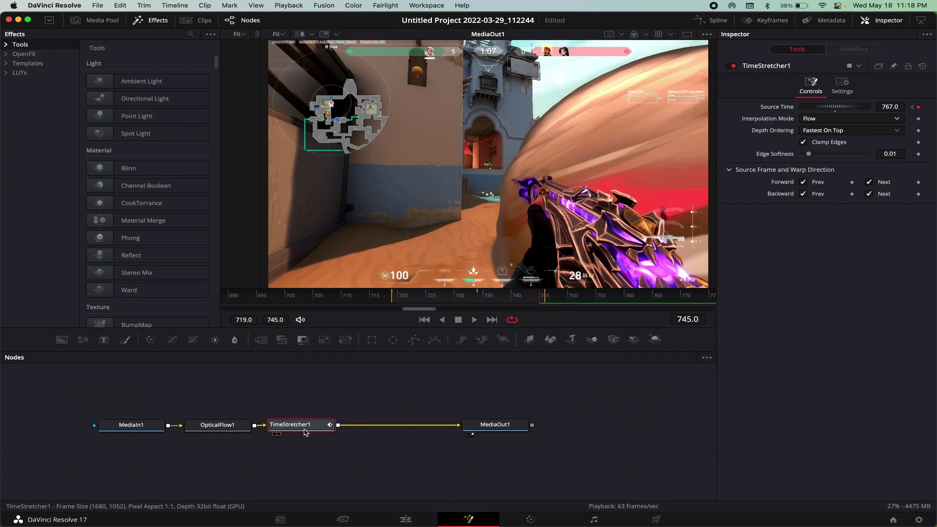
Add a second Optical Flow node after TimeStretcher1
key("shift+space")
type("op")
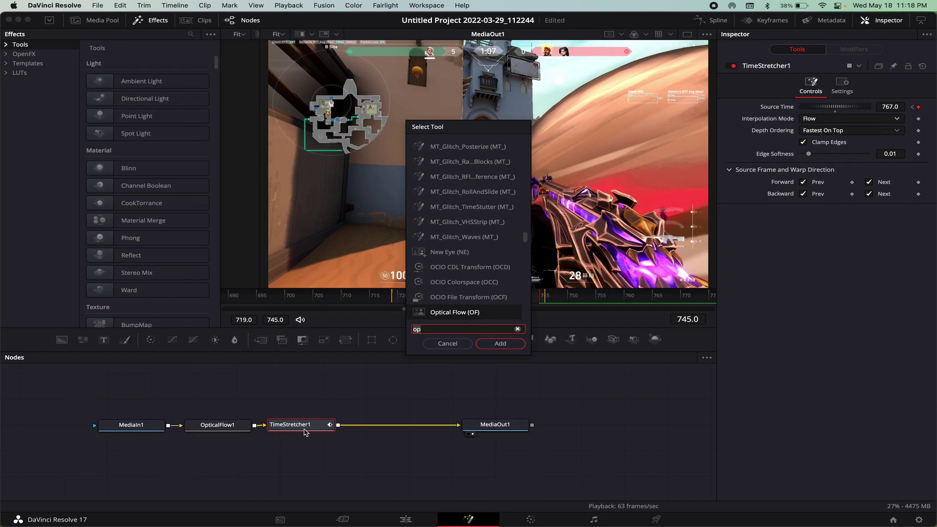
key("Return")
Insert a Vector Motion Blur node before MediaOut1 and check the clip on the Edit timeline
key("shift+space")
type("vec")
left_click(465, 162)
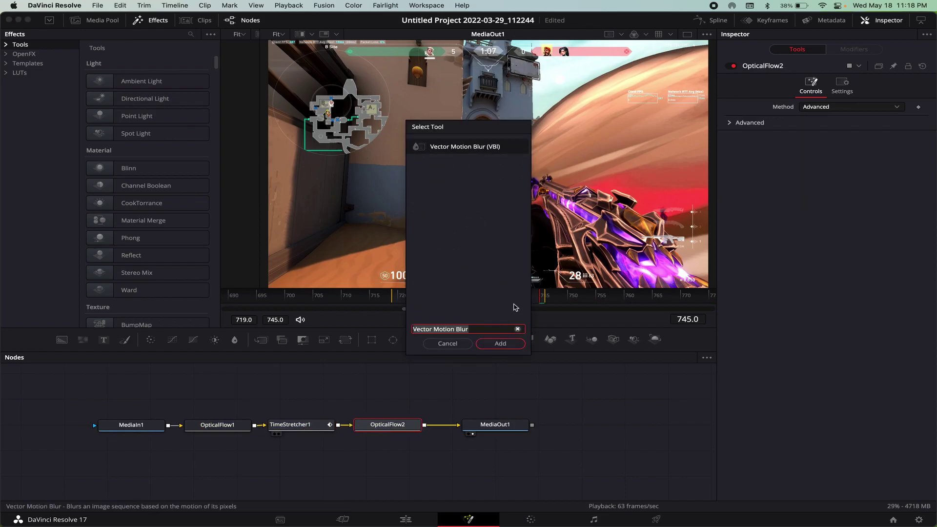
left_click(500, 343)
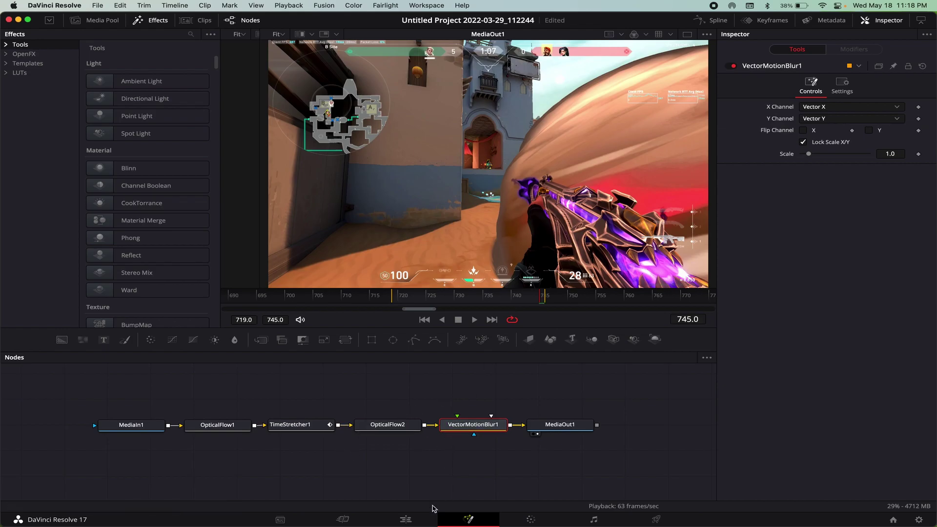
left_click(407, 520)
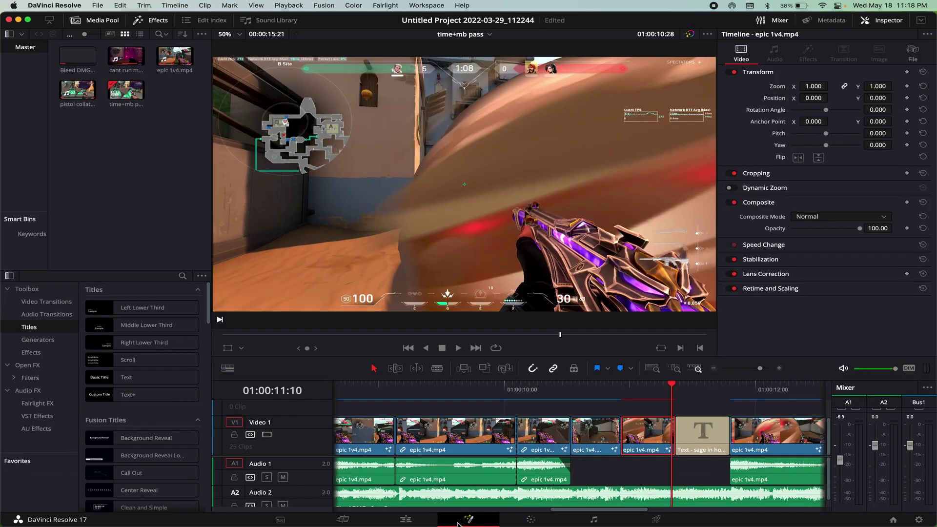
key("shift+5")
Raise the final TimeStretcher1 Source Time keyframe at frame 745 from 767 to about 780
left_click(713, 20)
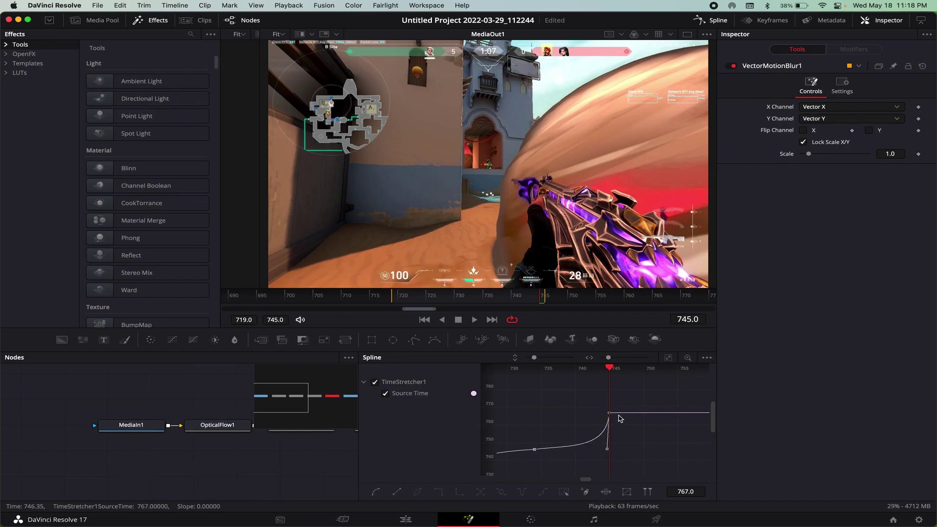
left_click(622, 416)
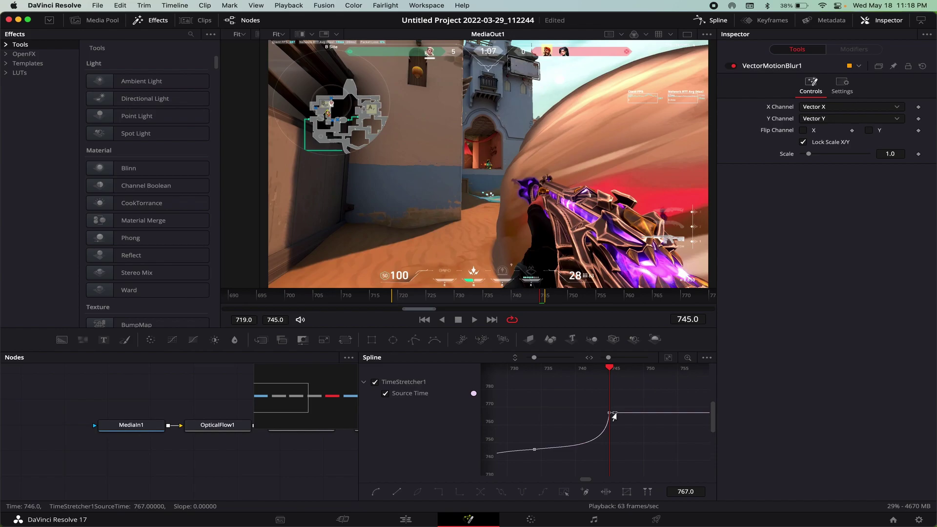
left_click_drag(614, 414, 612, 393)
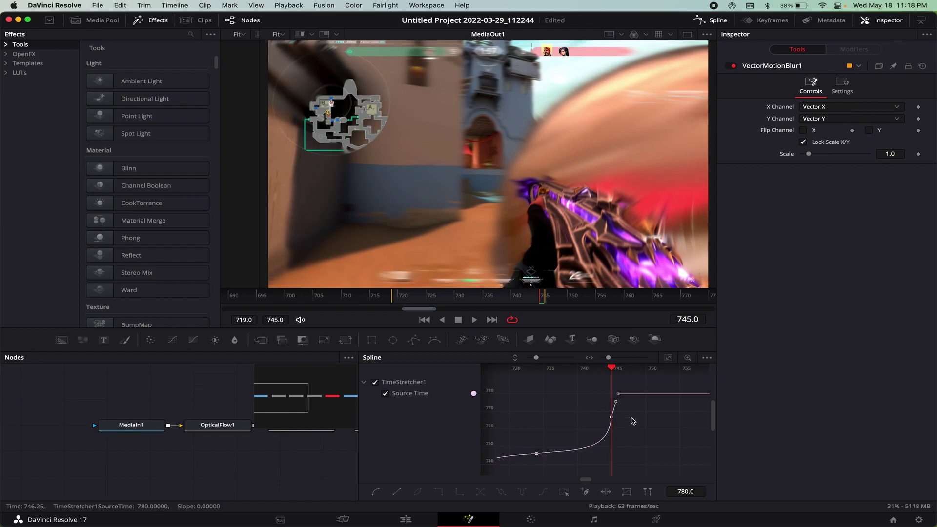
On the Edit page, scrub and play the ramped shot from 01:00:10:28 into the title
left_click(413, 520)
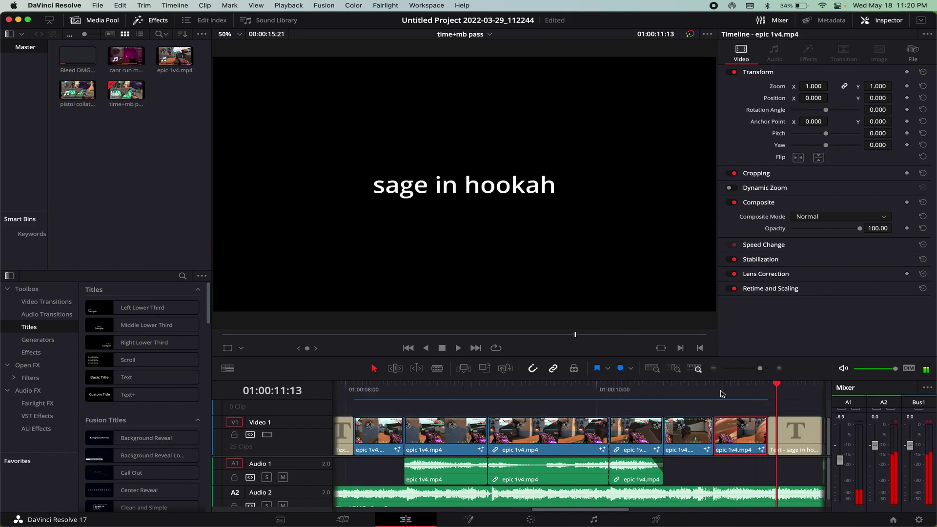
left_click(721, 393)
scroll(708, 398, "right", 3)
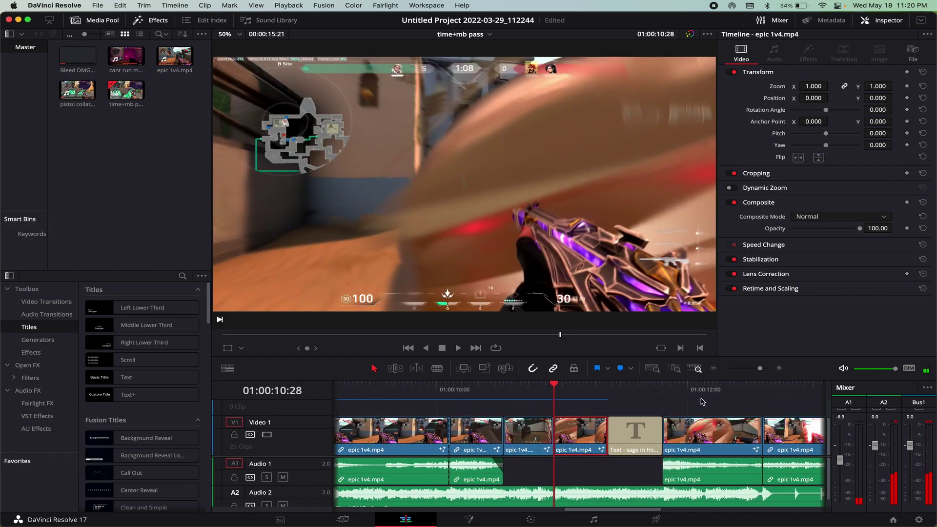
mouse_move(556, 399)
left_mouse_down()
mouse_move(570, 396)
mouse_move(550, 394)
left_mouse_up()
key("space")
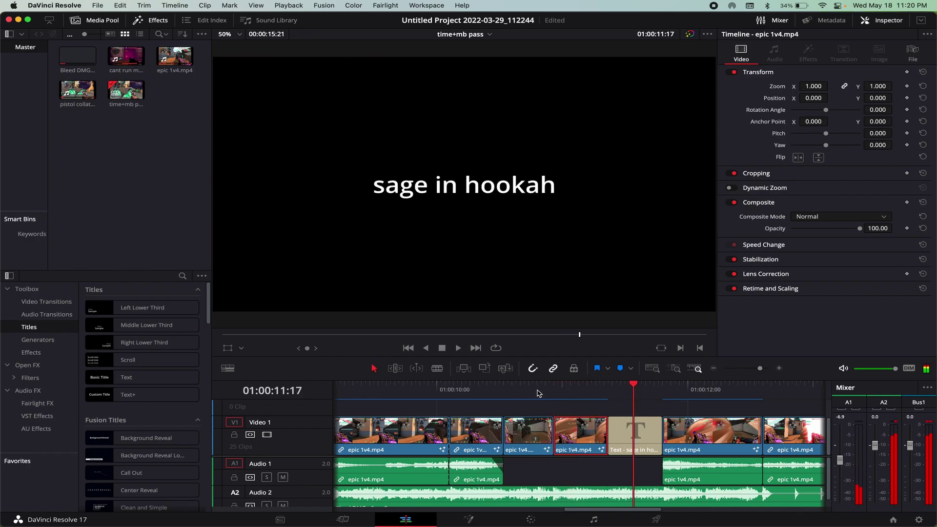
left_click(505, 393)
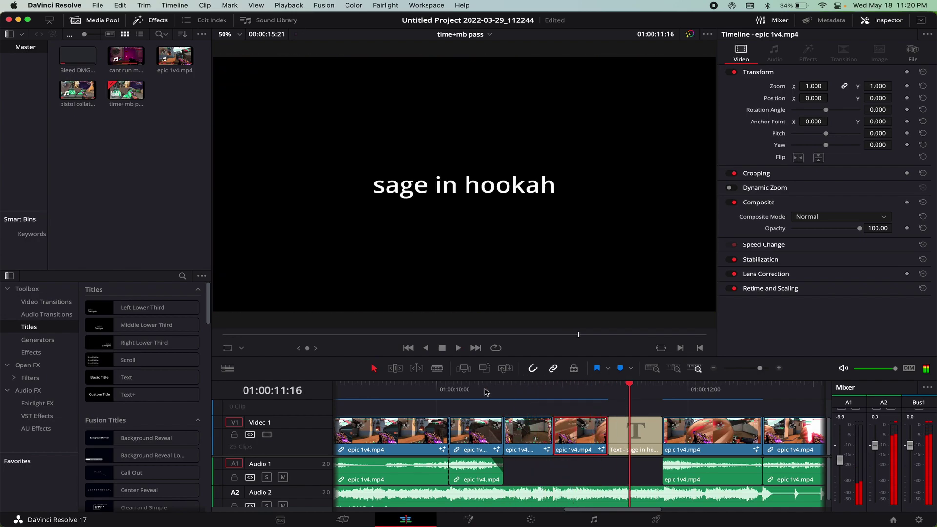
left_click(433, 396)
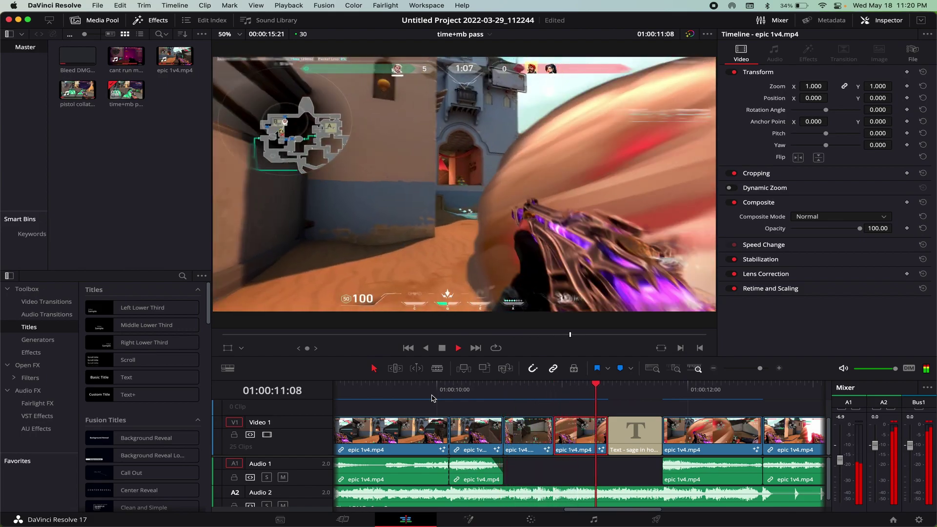
key("space")
Replay the speed ramp from 01:00:10:12 and 01:00:10:28 through the sage in hookah title
left_click(487, 396)
key("space")
left_click(569, 393)
left_click(555, 393)
key("space")
left_click(555, 393)
key("space")
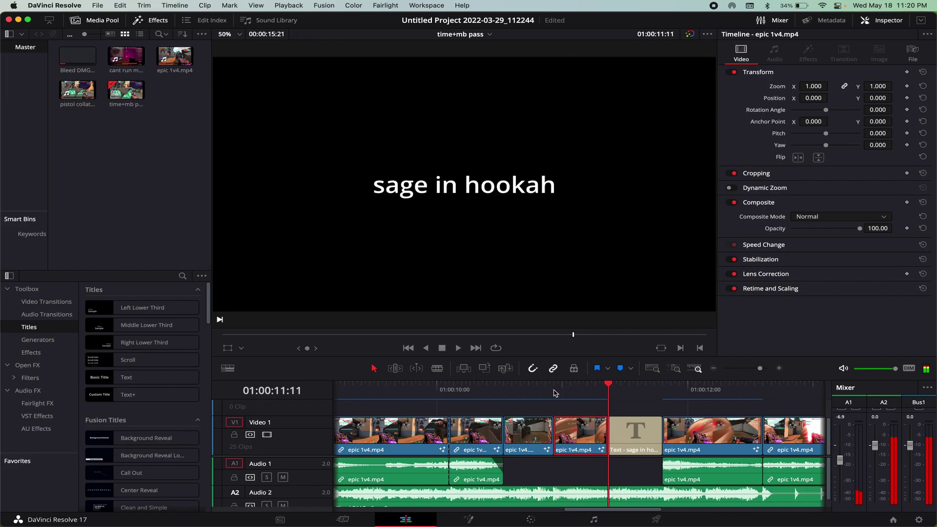
key("space")
left_click(554, 393)
key("space")
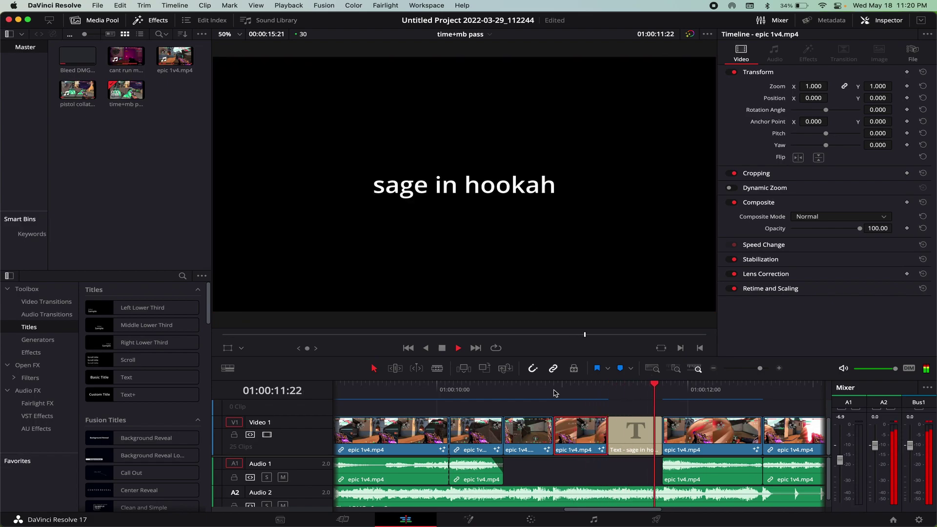
key("space")
left_click(554, 393)
Zoom and scroll the timeline to inspect the ramped section
scroll(636, 387, "right", 5)
scroll(586, 397, "left", 5)
scroll(609, 405, "right", 5)
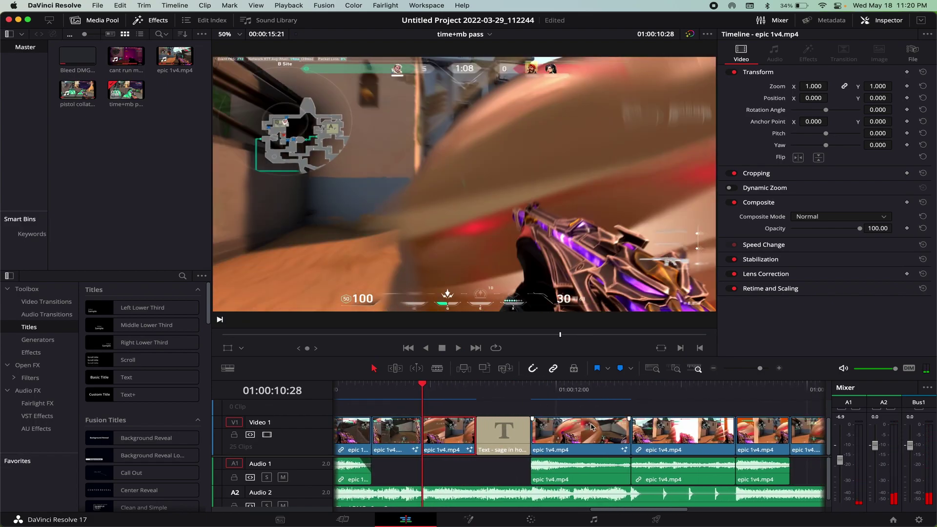
scroll(591, 428, "down", 5)
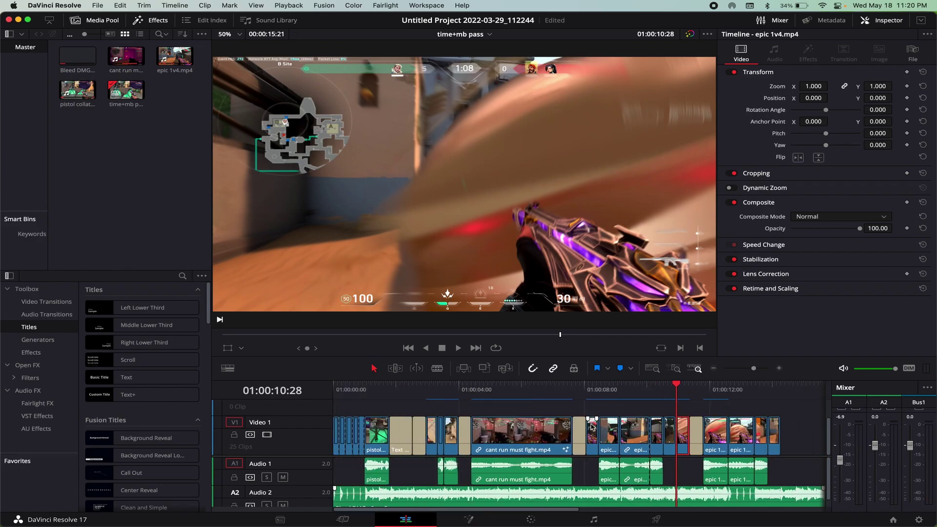
scroll(592, 427, "left", 2)
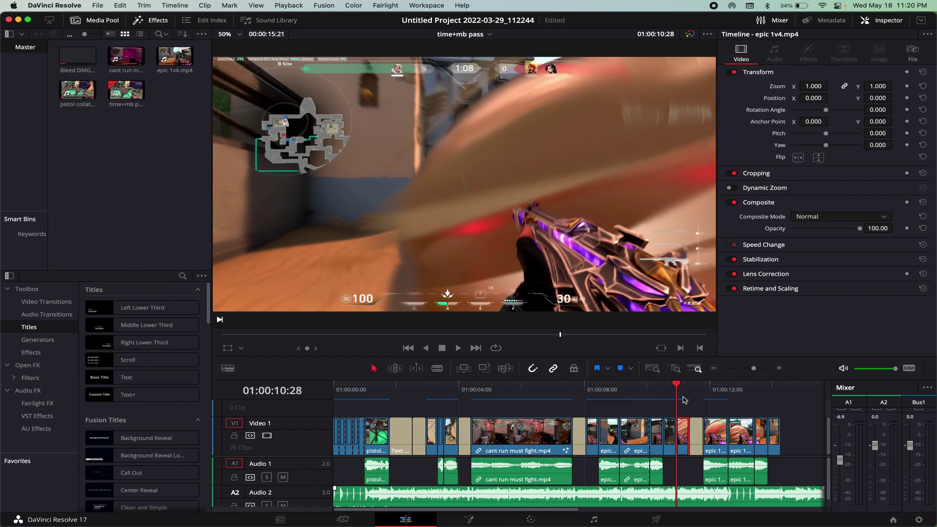
scroll(681, 405, "right", 4)
scroll(679, 410, "up", 4)
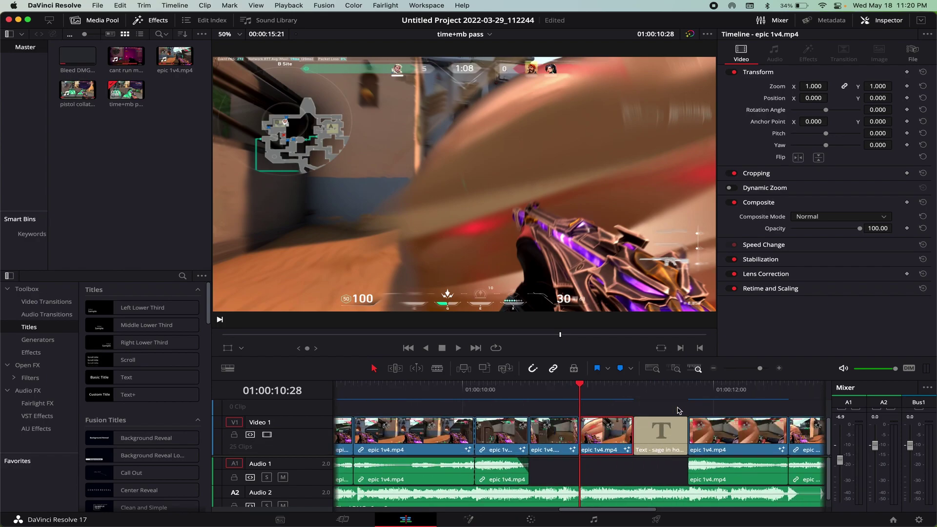
Launch QuickTime Player and cancel its file-open dialog without opening anything
mouse_move(637, 525)
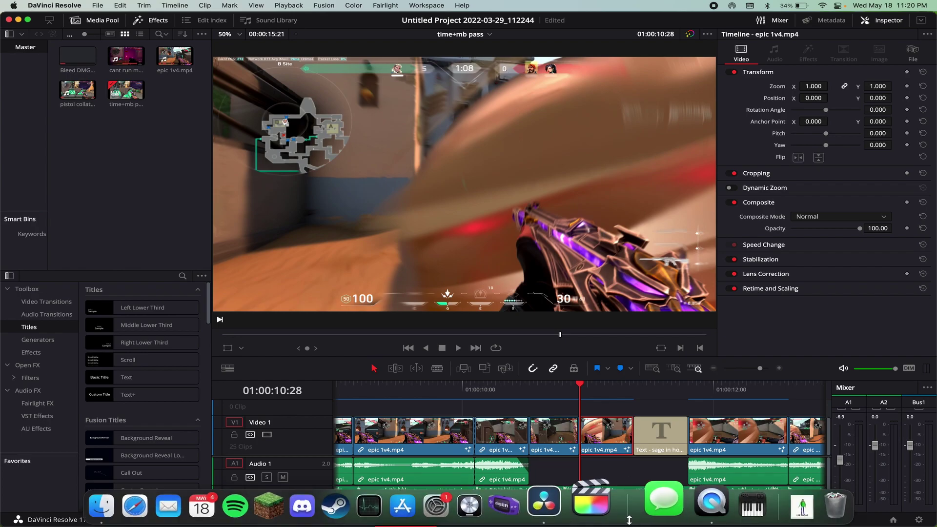
left_click(686, 508)
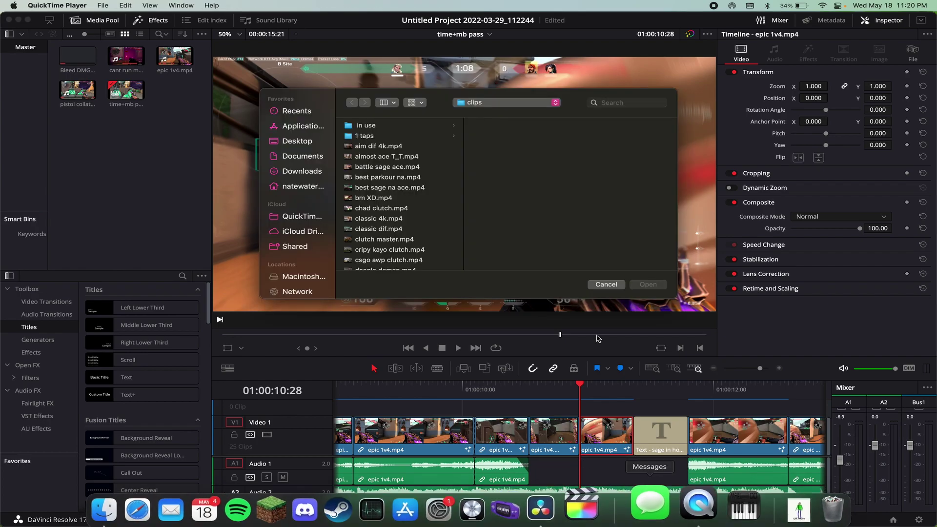
left_click(605, 284)
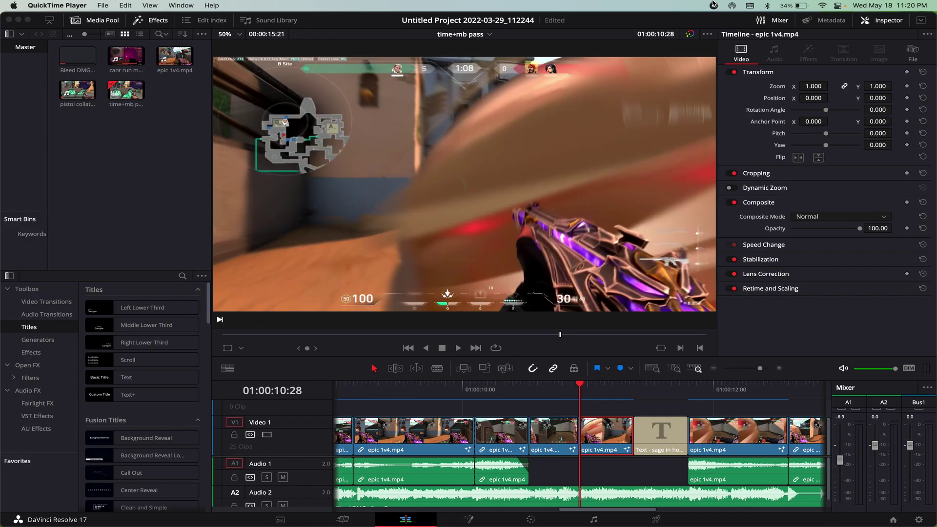